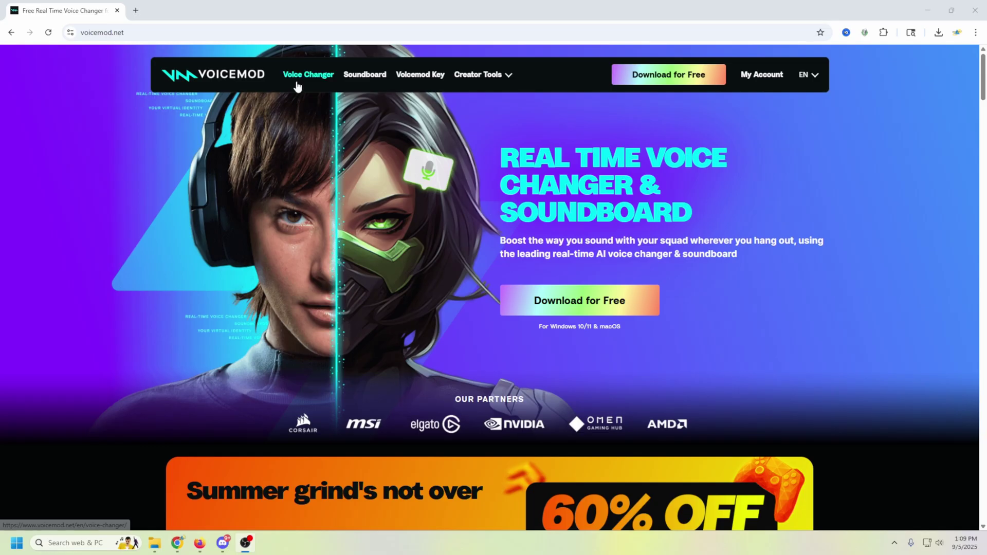
# Start the free Voicemod installer download on voicemod.net and open a File Explorer window
pyautogui.click(637, 77)
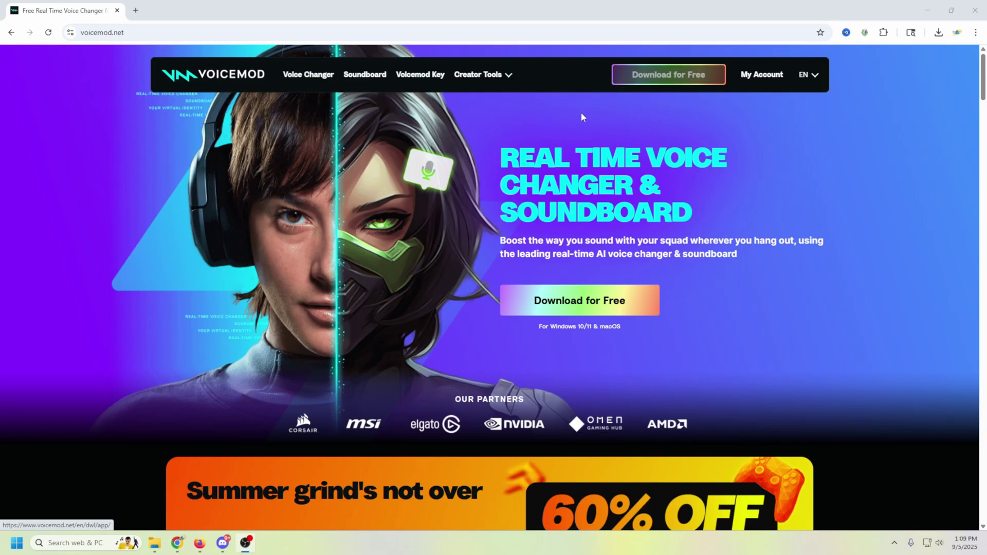
pyautogui.click(566, 304)
pyautogui.click(155, 543)
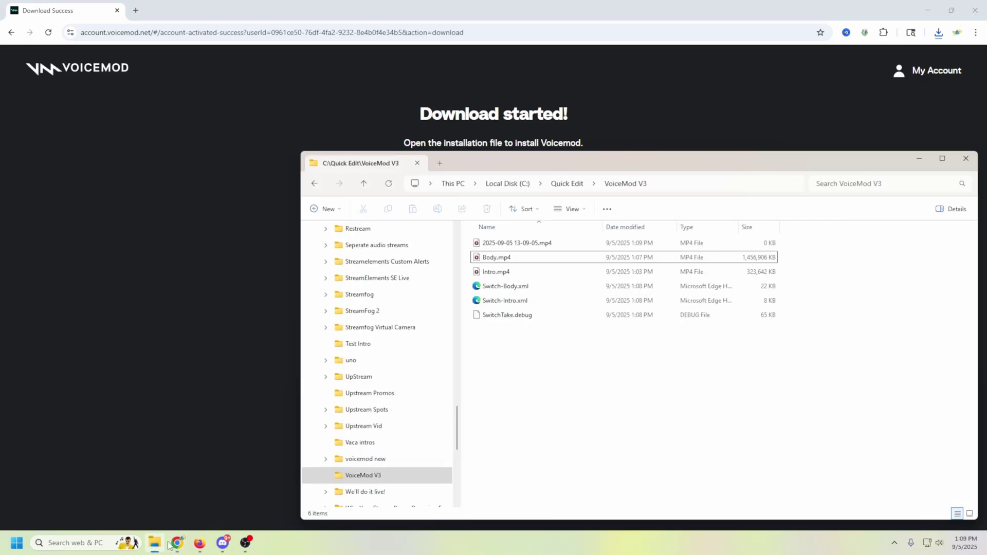
# Open the Downloads folder, minimize Chrome to reveal the desktop, and launch the Voicemod V3 shortcut
pyautogui.scroll(20, 396, 235)
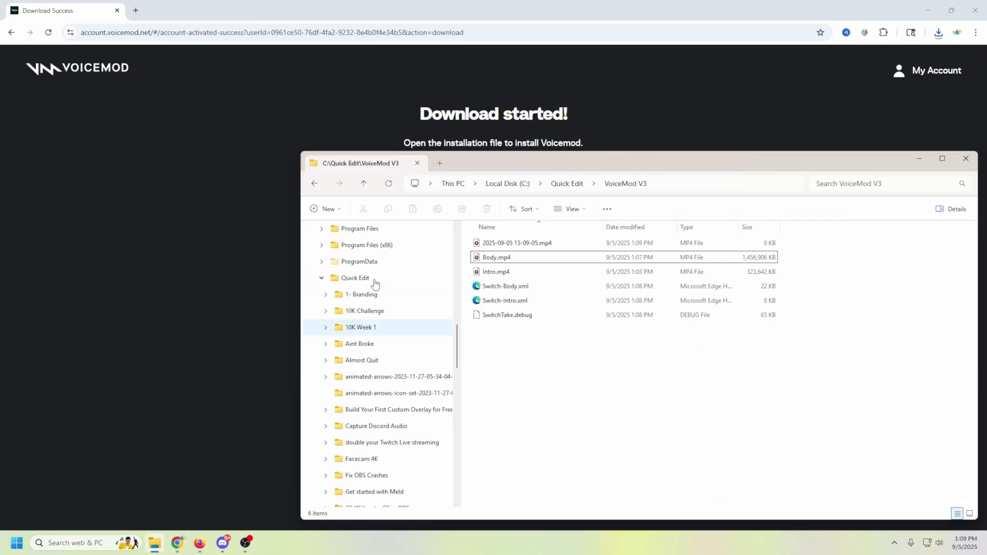
pyautogui.click(355, 294)
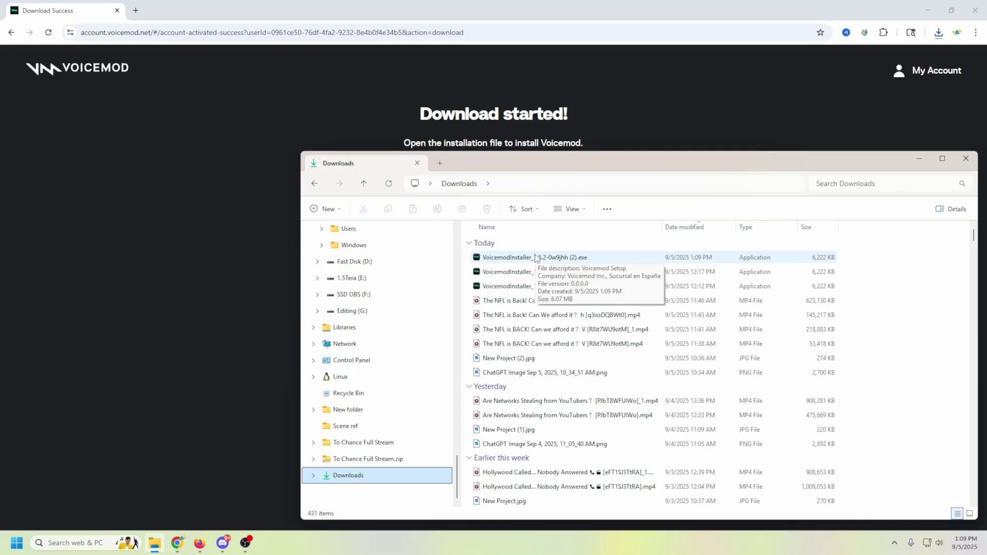
pyautogui.moveTo(785, 165); pyautogui.dragTo(621, 134)
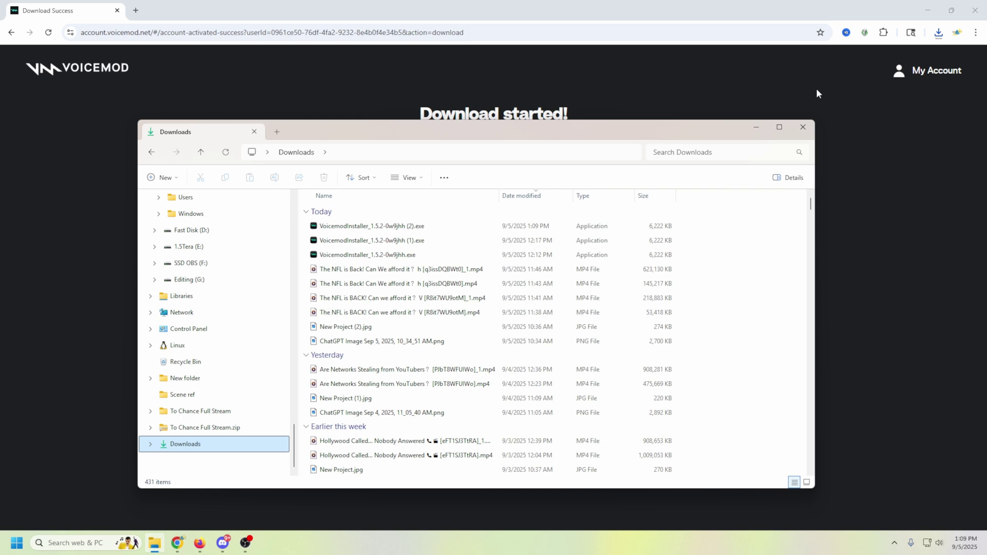
pyautogui.click(928, 10)
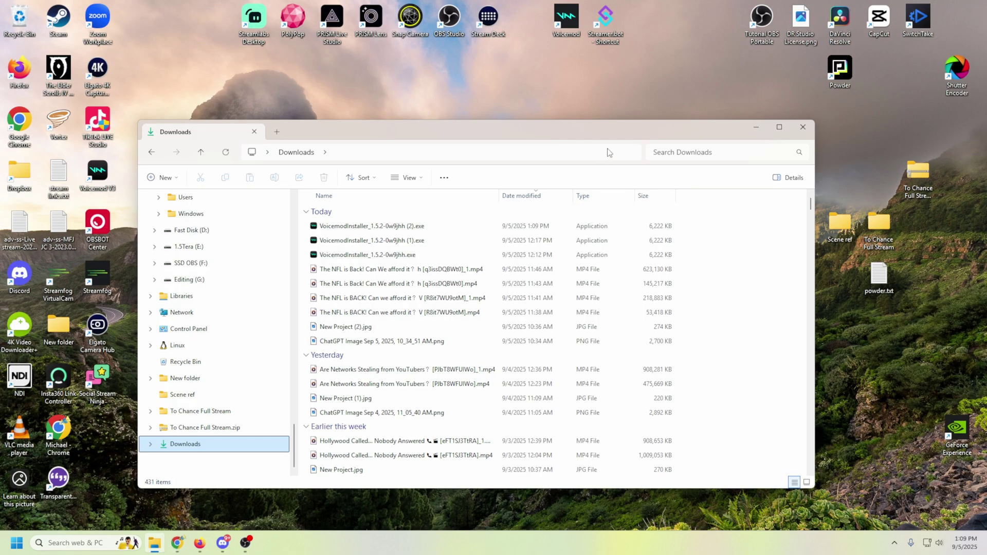
pyautogui.moveTo(591, 136); pyautogui.dragTo(717, 108)
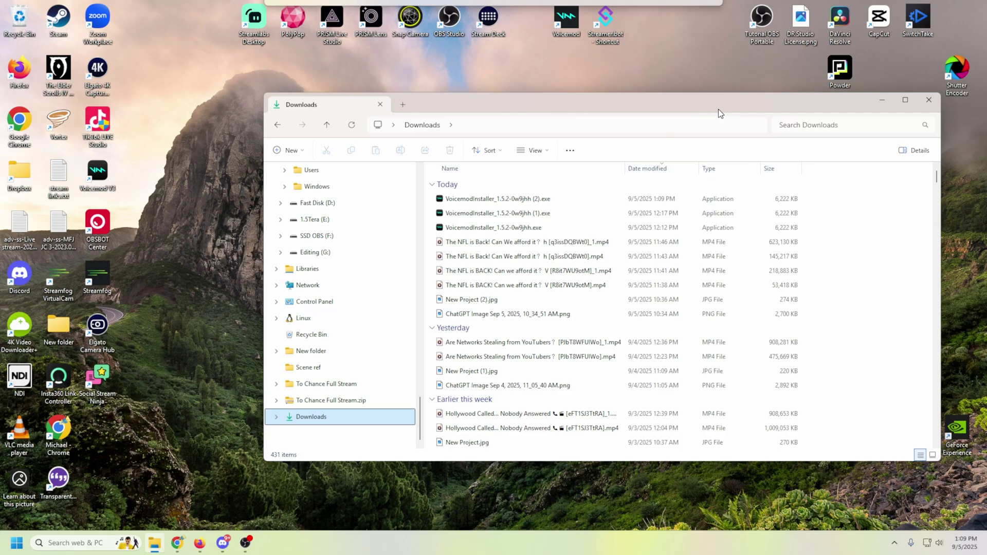
pyautogui.click(569, 24)
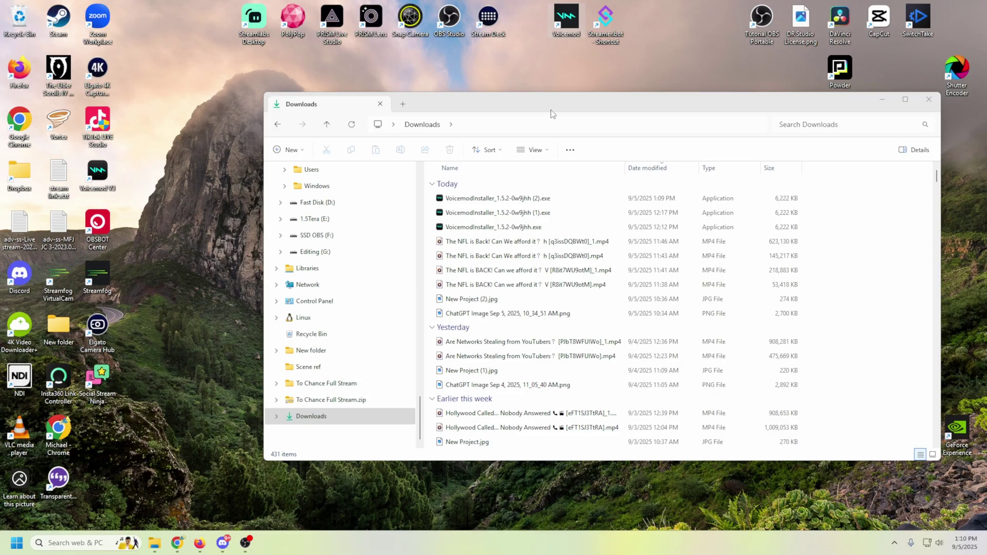
pyautogui.moveTo(551, 105); pyautogui.dragTo(480, 127)
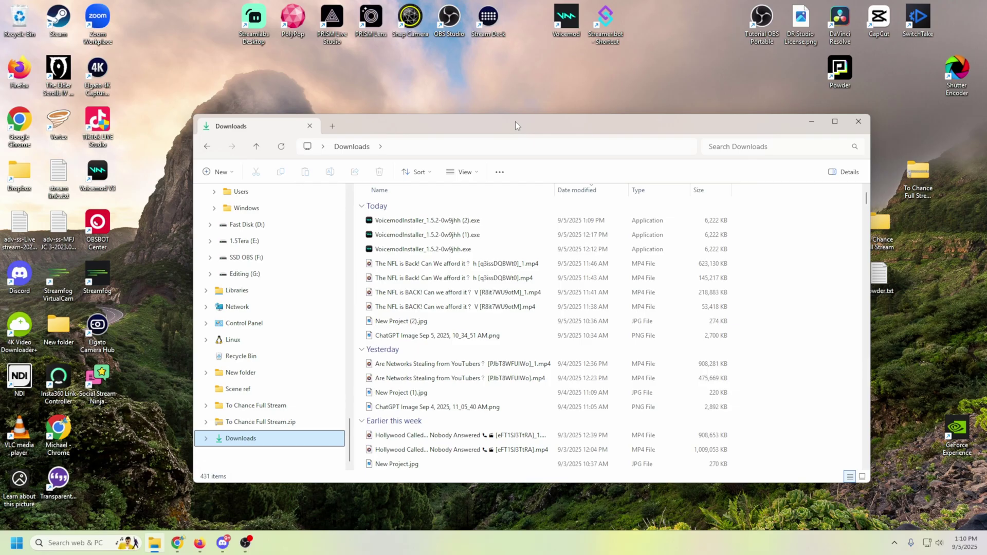
pyautogui.doubleClick(93, 176)
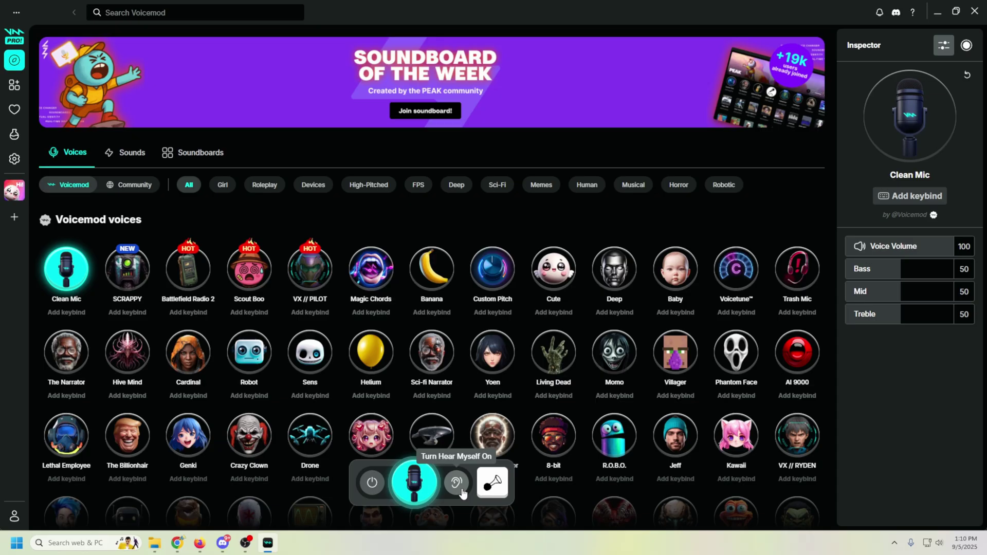
# Open Voicemod's Audio settings showing the microphone input and headphone output devices
pyautogui.click(14, 159)
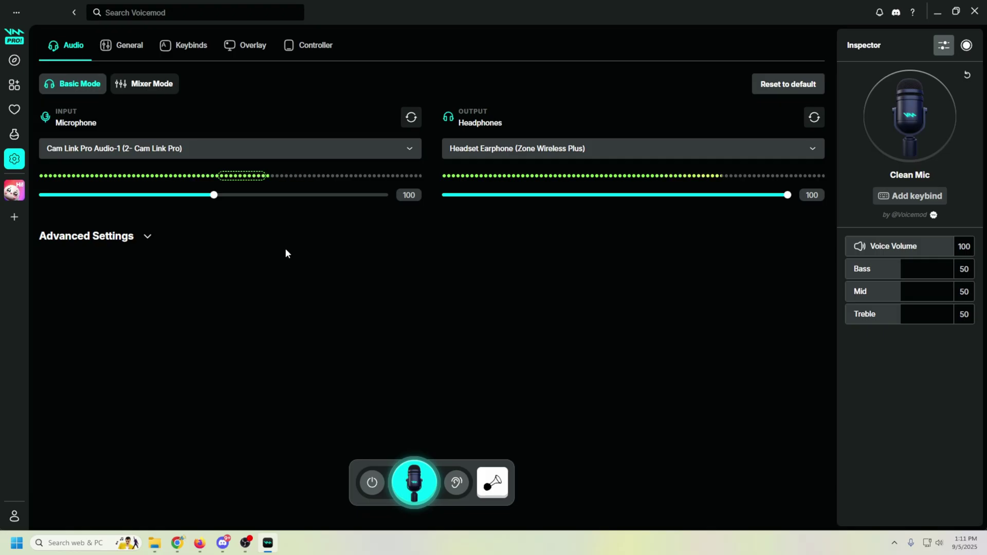
# Switch Audio settings to Mixer Mode and expand Advanced Settings to review Noise Reduction and Noise Gate
pyautogui.click(136, 92)
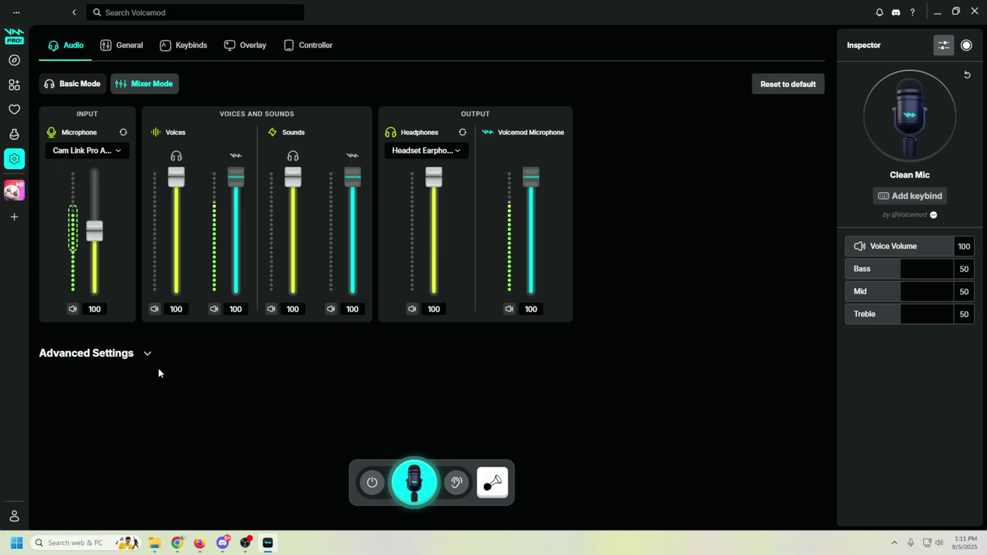
pyautogui.click(148, 353)
pyautogui.scroll(-2, 173, 434)
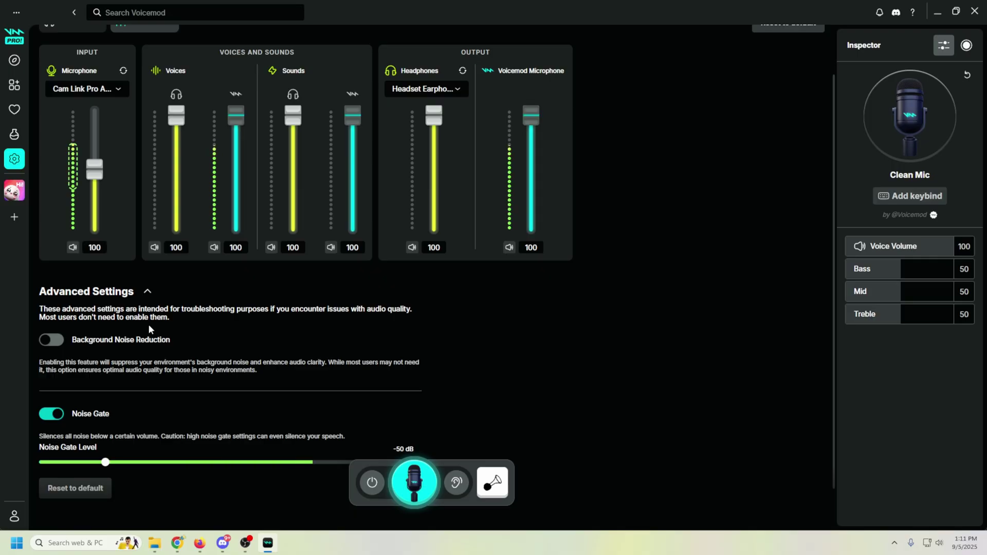
pyautogui.scroll(-1, 697, 410)
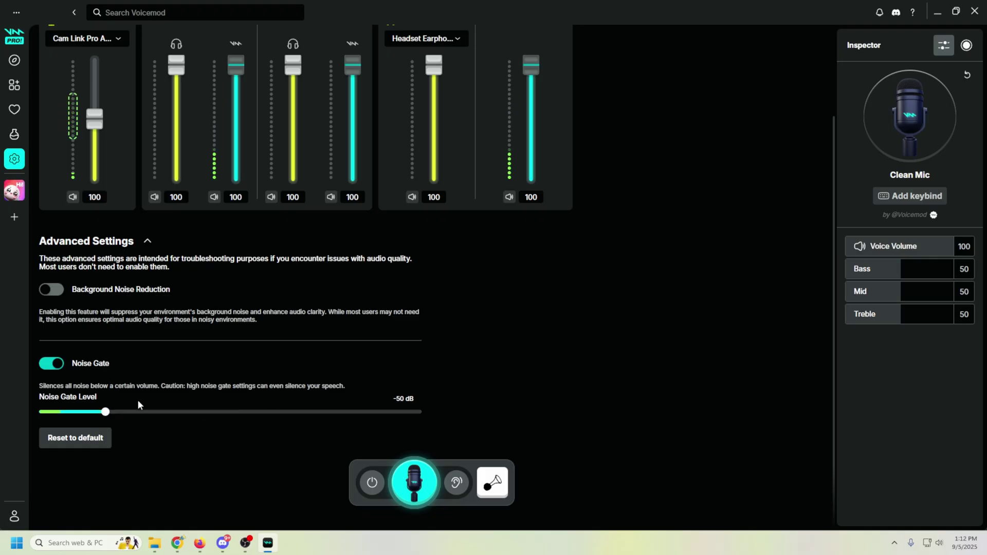
pyautogui.scroll(3, 514, 360)
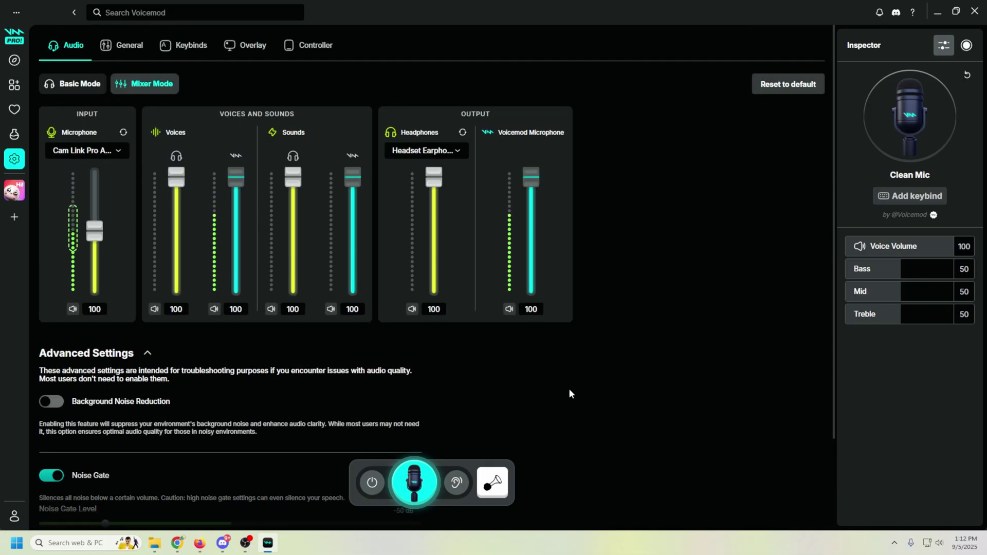
# Turn off Launch at startup in the General settings and glance at the hidden tray apps
pyautogui.click(122, 45)
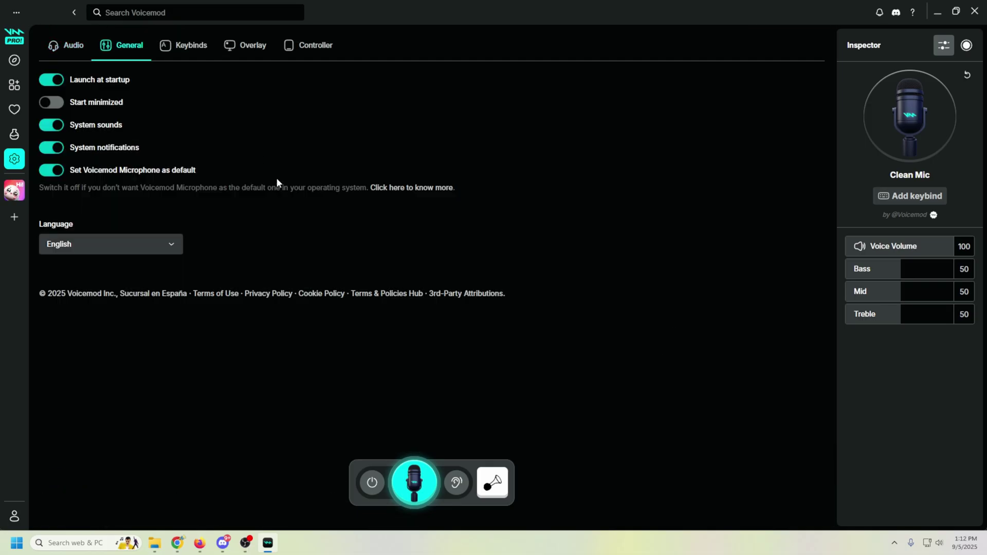
pyautogui.click(55, 80)
pyautogui.click(895, 544)
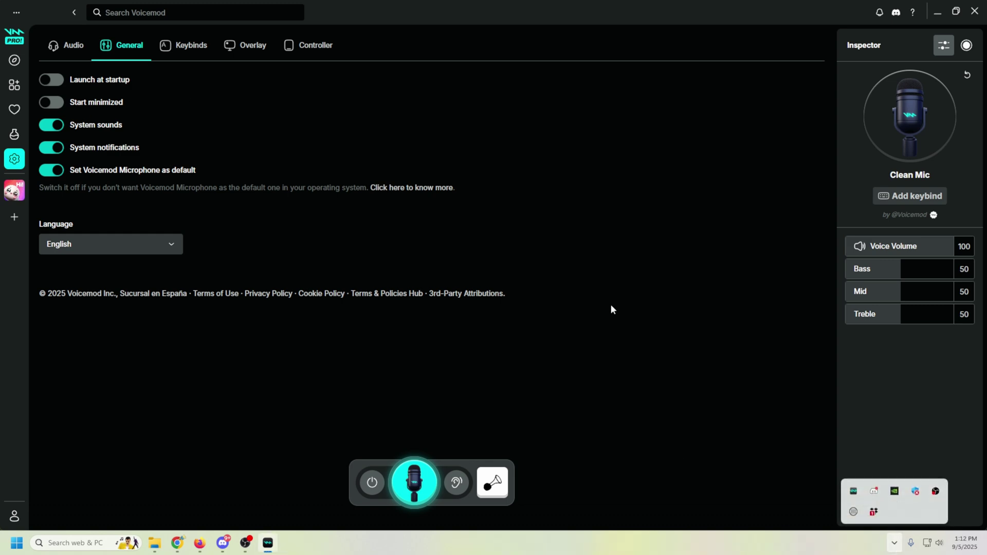
pyautogui.click(525, 232)
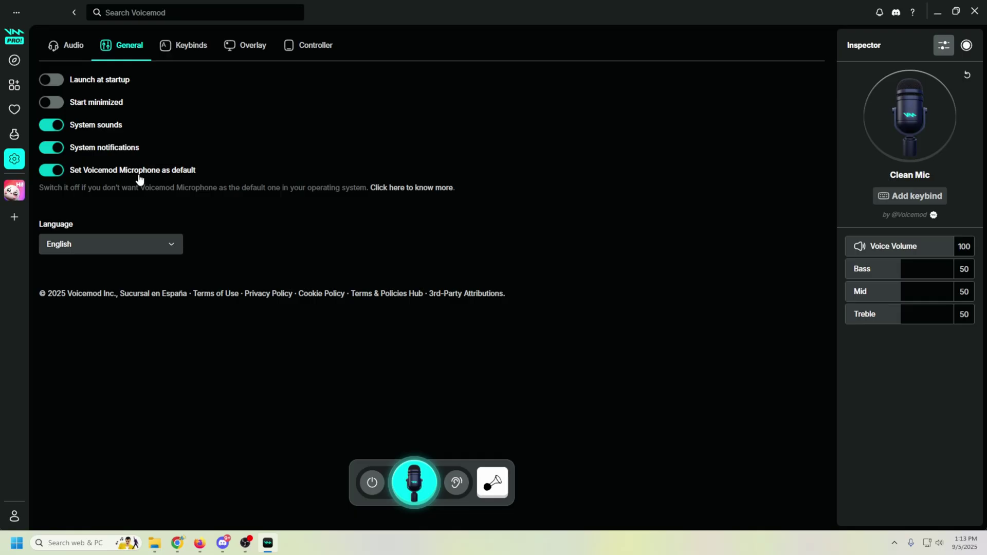
# Review the System keybinds on the Keybinds tab, then show the Overlay settings
pyautogui.click(191, 46)
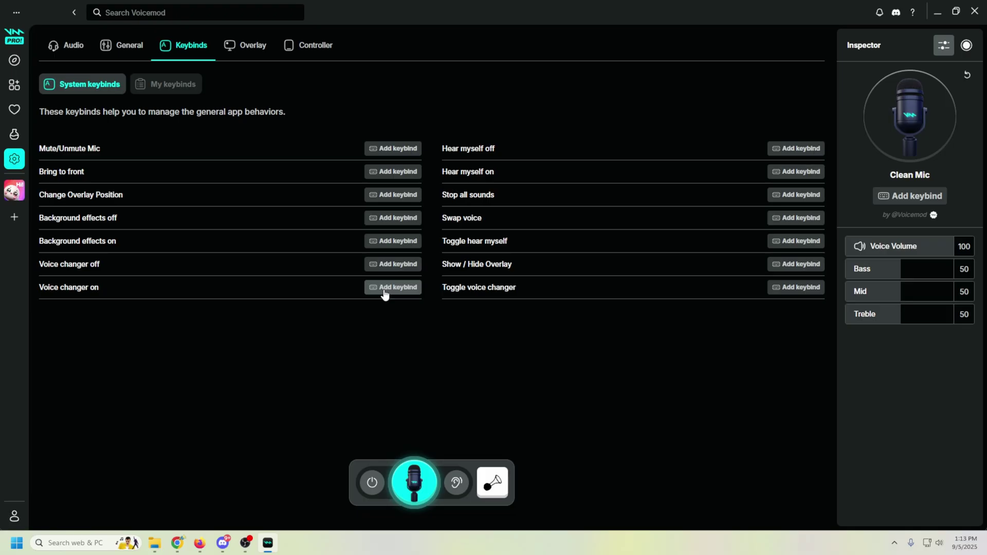
pyautogui.click(247, 45)
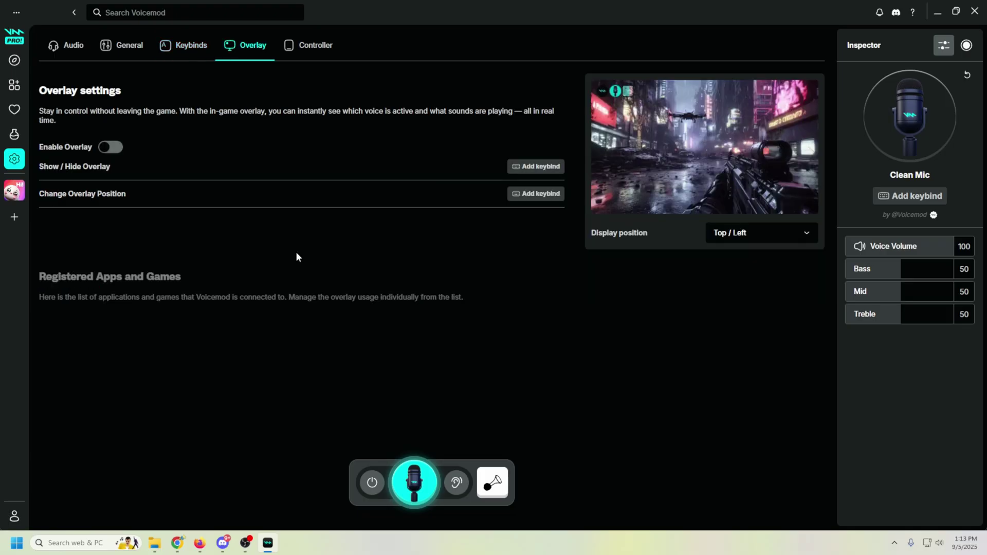
# Preview the overlay positions, then show the Controller tab with its phone-pairing QR code
pyautogui.moveTo(651, 101)
pyautogui.moveTo(609, 88)
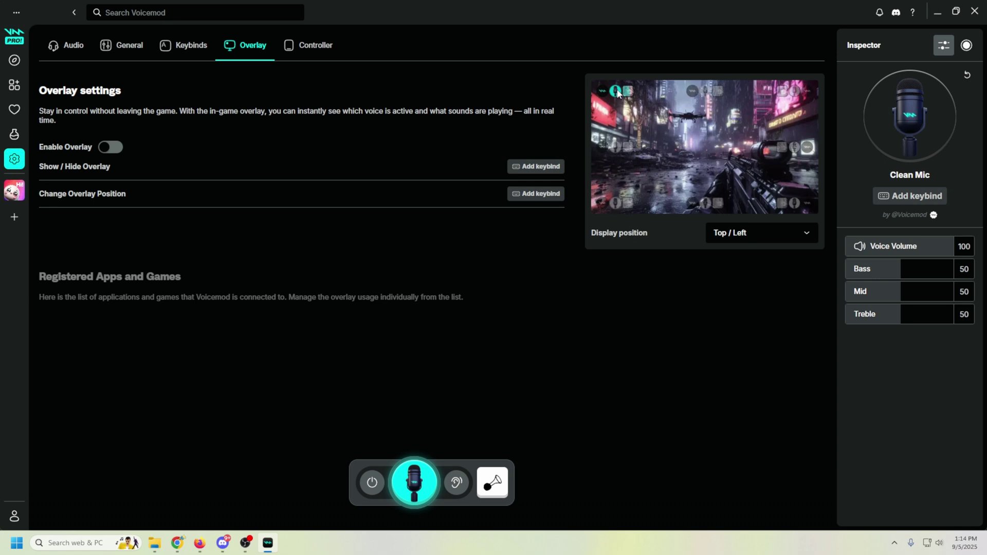
pyautogui.click(302, 50)
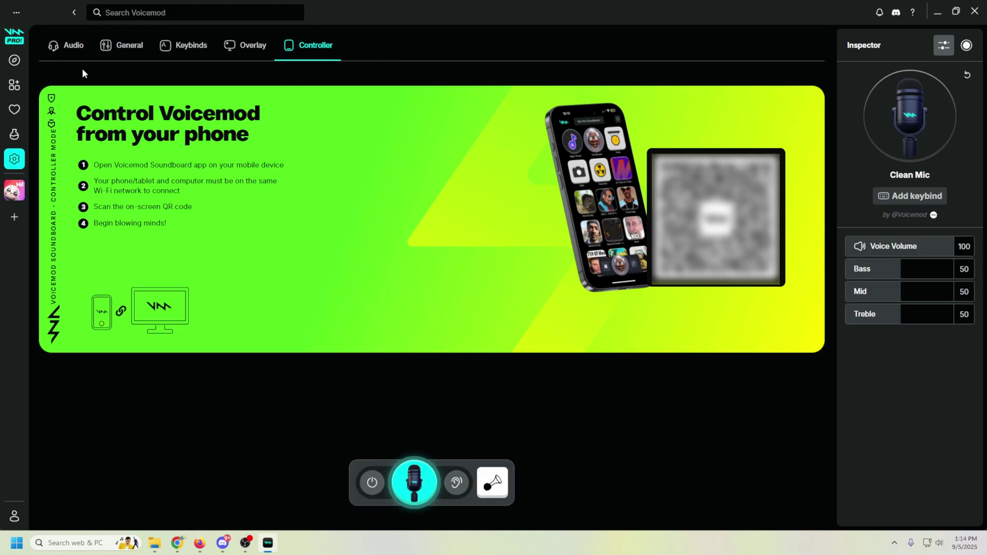
# Go to the Discover Voices library and scroll through the voice list and back to the top
pyautogui.click(15, 60)
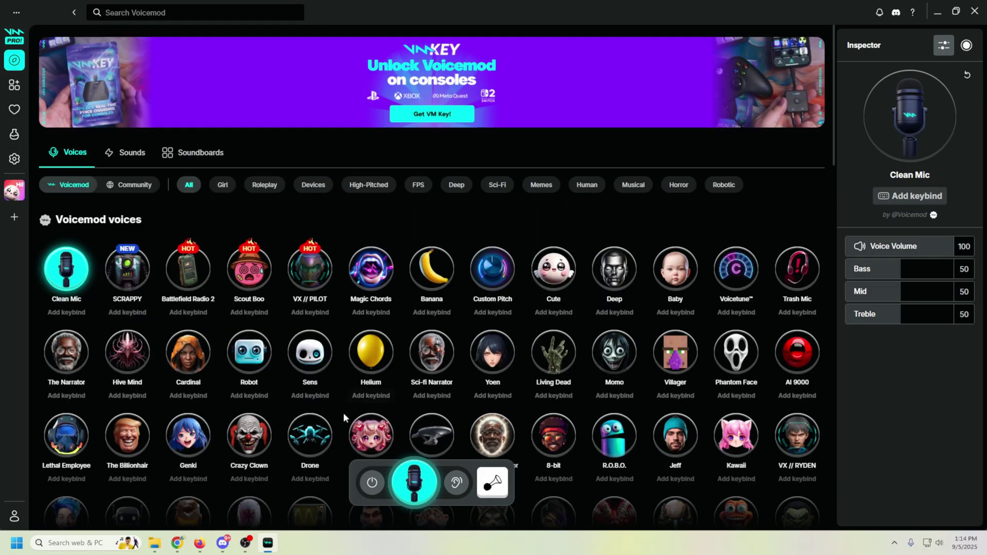
pyautogui.scroll(-15, 288, 418)
pyautogui.scroll(-7, 289, 418)
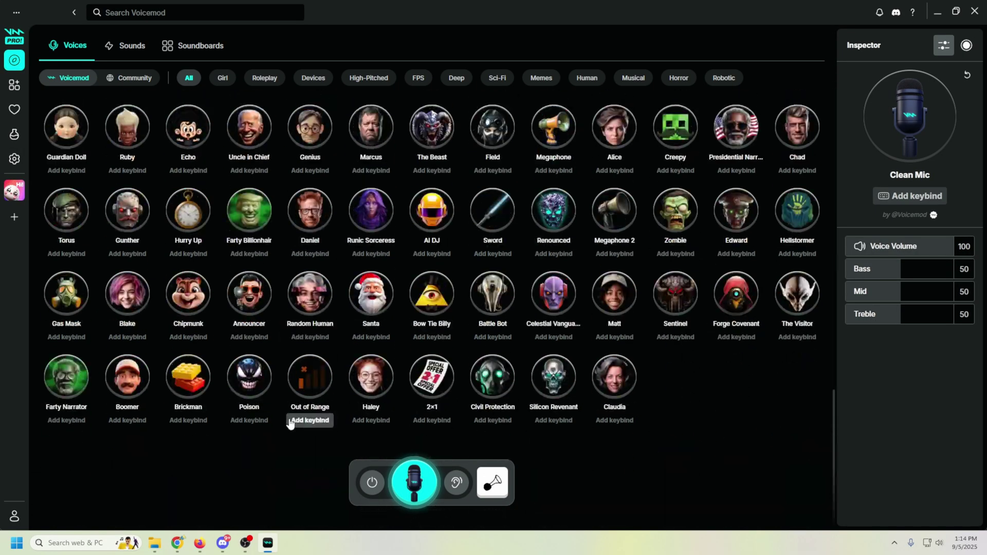
pyautogui.scroll(10, 289, 419)
pyautogui.scroll(12, 290, 424)
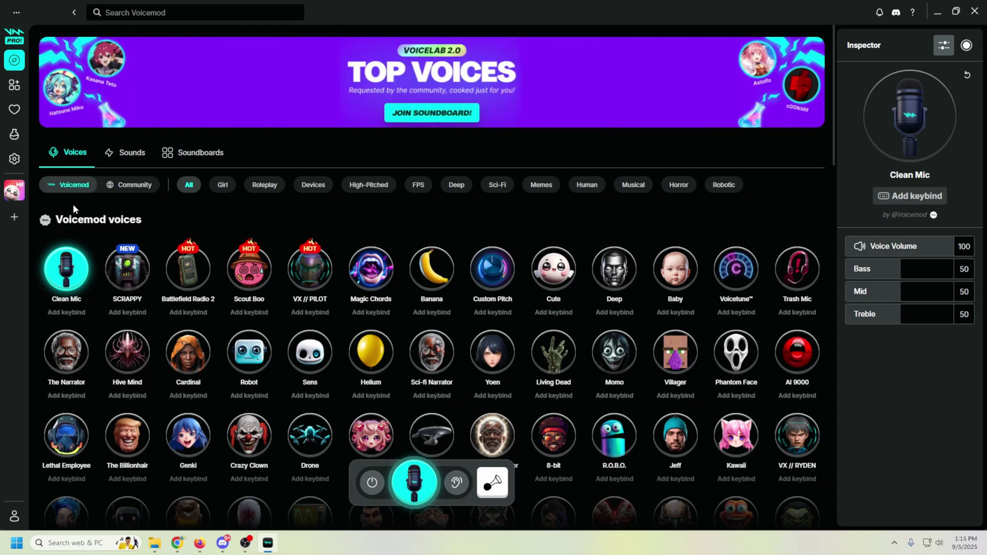
pyautogui.click(132, 185)
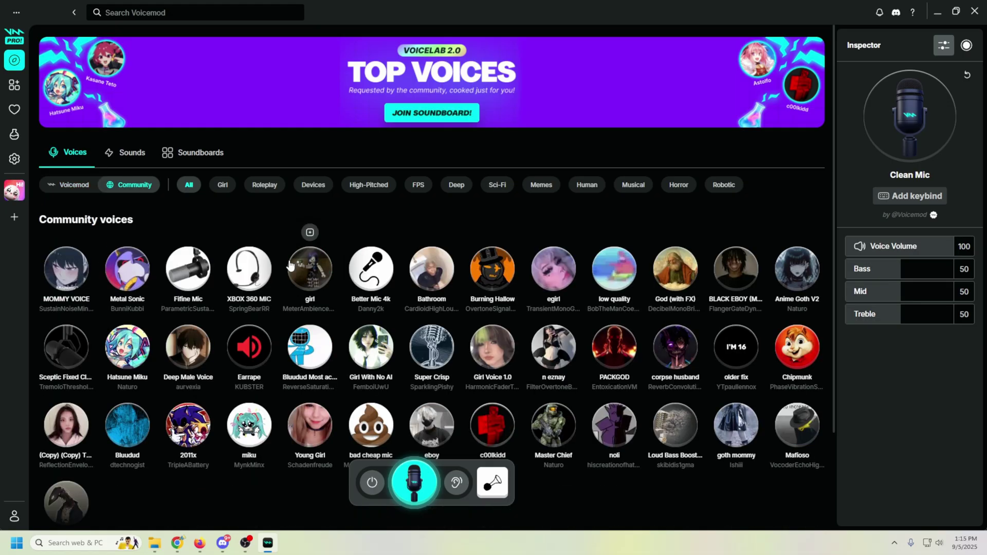
pyautogui.scroll(-3, 240, 412)
pyautogui.scroll(-3, 240, 412)
pyautogui.scroll(3, 240, 412)
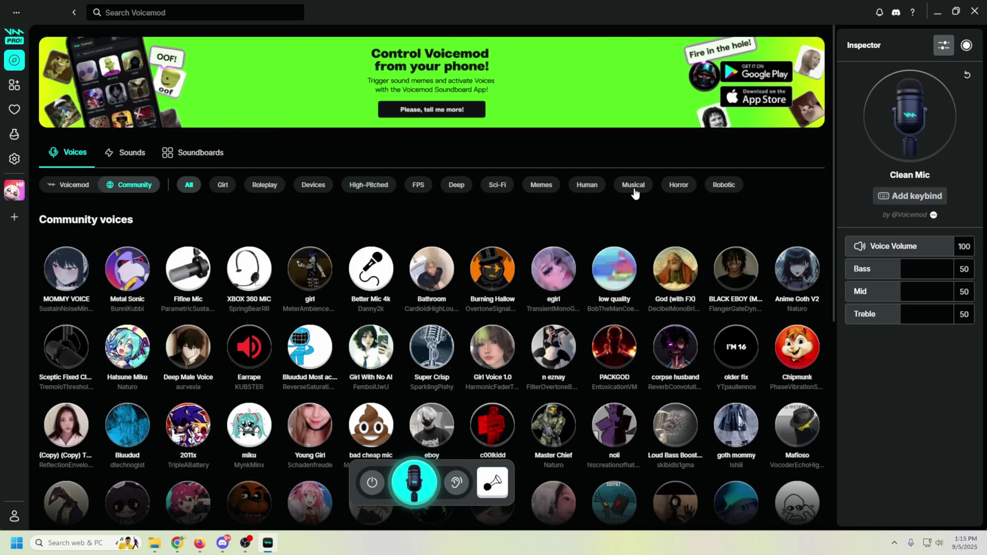
pyautogui.click(57, 187)
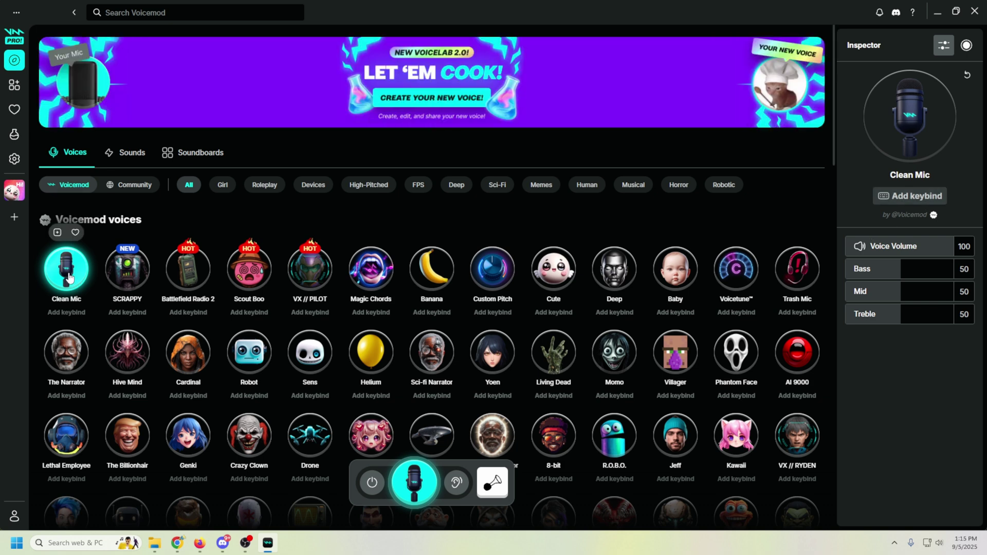
pyautogui.moveTo(75, 240)
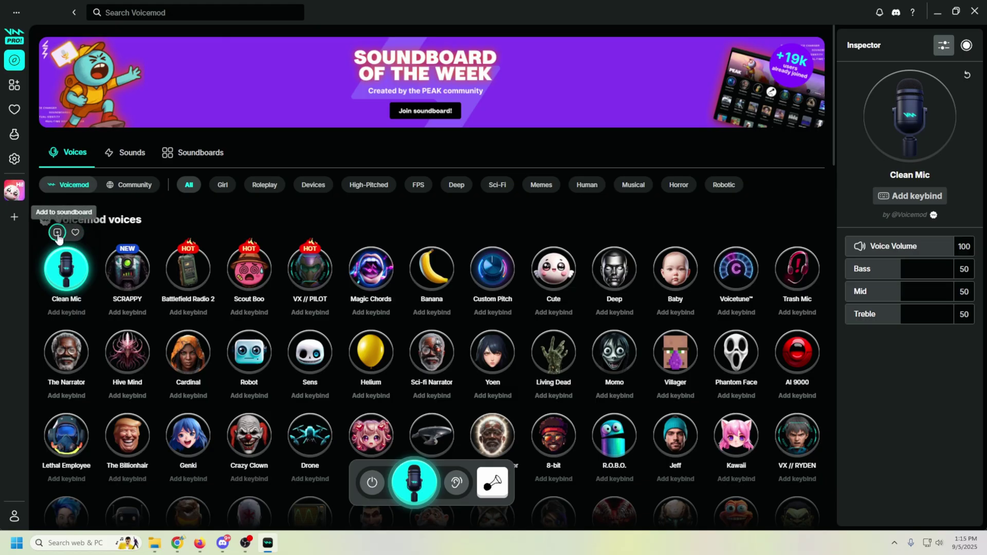
# Browse the Sounds library filtered to Voicemod's own sounds
pyautogui.click(132, 159)
pyautogui.scroll(-2, 259, 403)
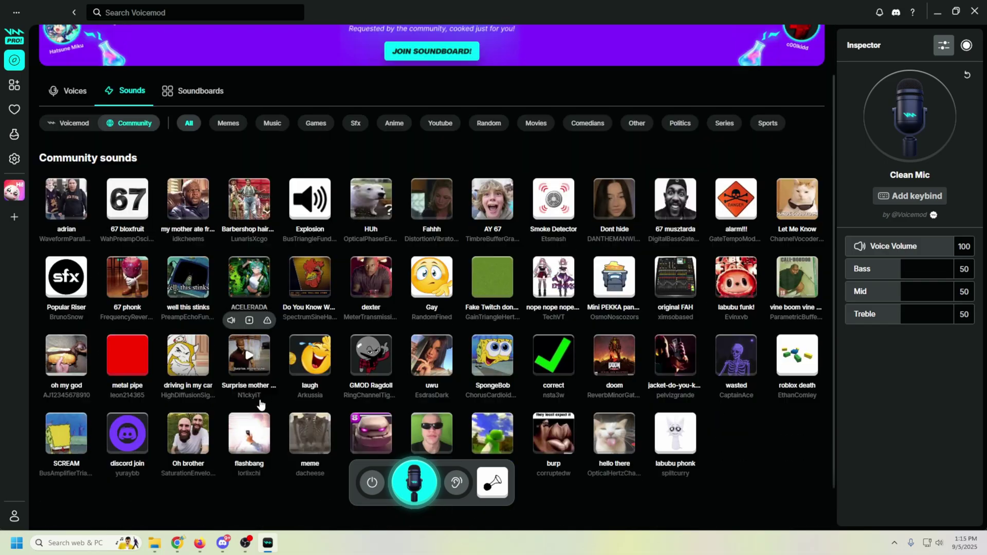
pyautogui.scroll(3, 257, 403)
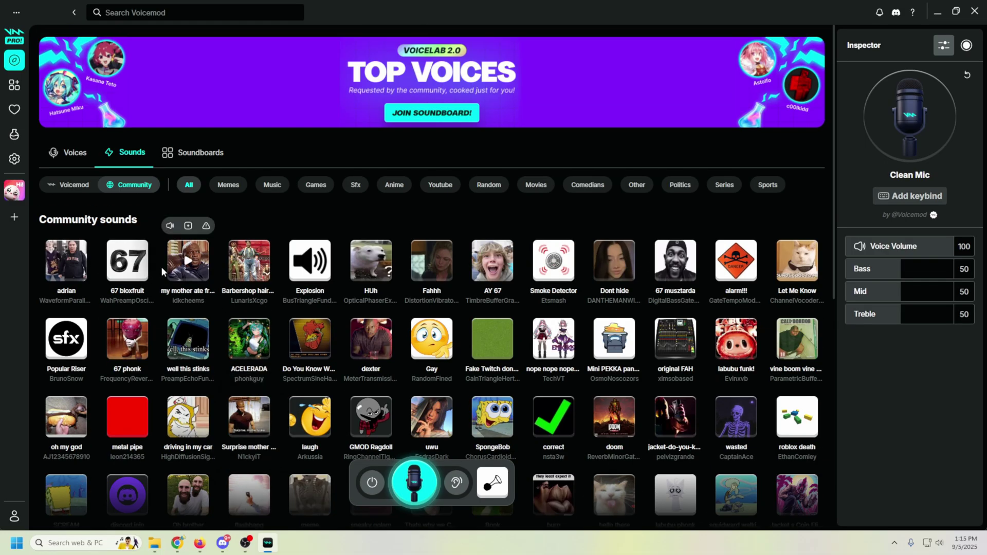
pyautogui.click(70, 186)
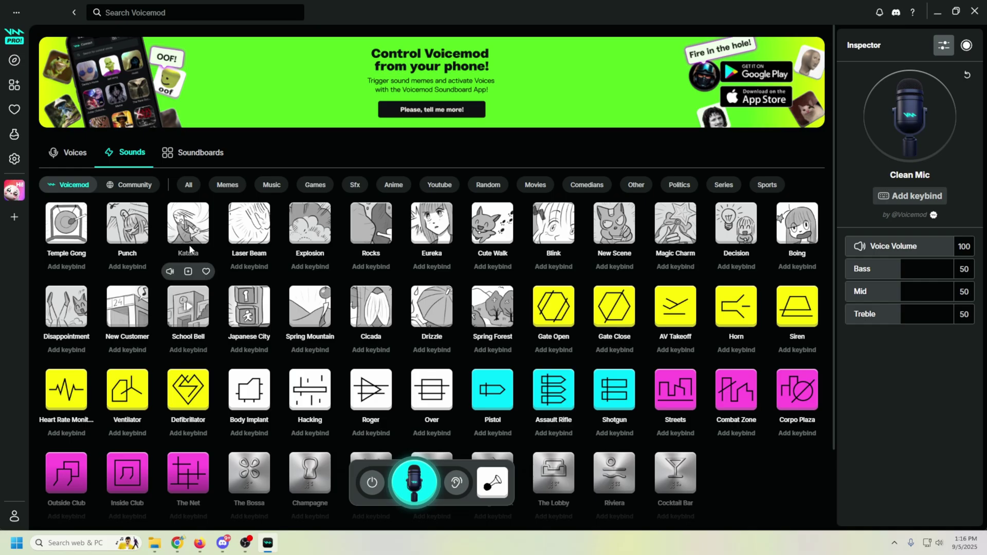
# Scroll through the Soundboards grid, including Voicemod Starter, Fantasy RPG, Pirates and Memes
pyautogui.click(196, 154)
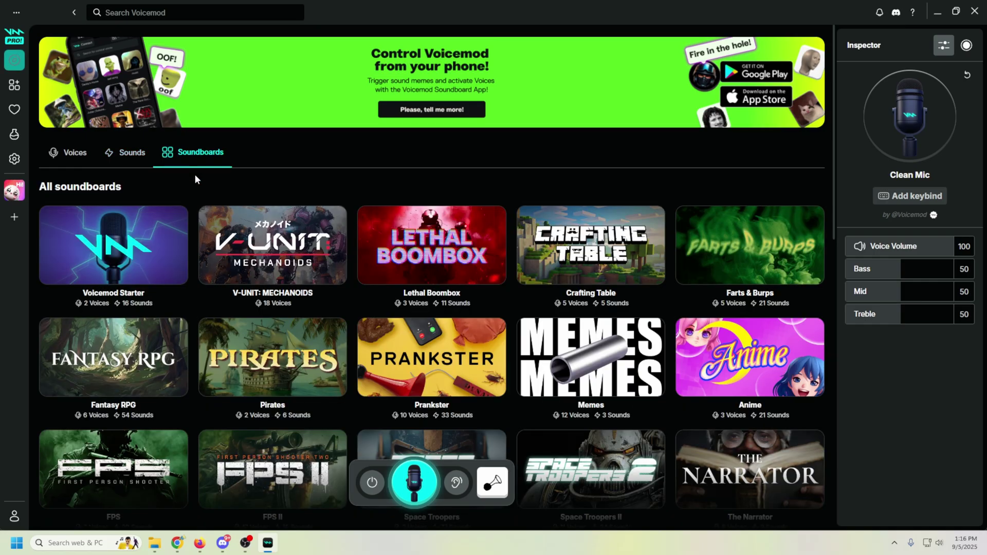
pyautogui.scroll(-1, 190, 291)
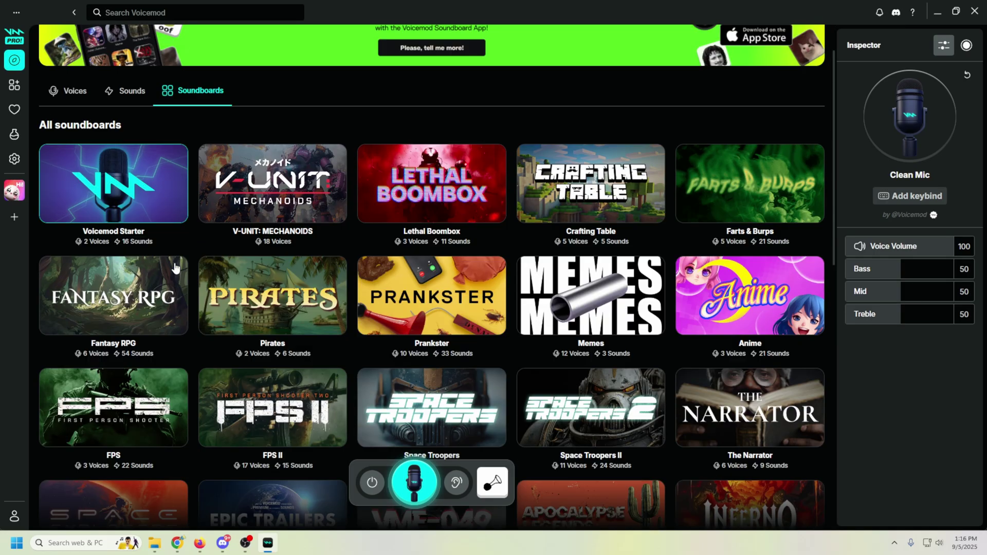
pyautogui.scroll(-5, 257, 329)
pyautogui.scroll(-5, 319, 354)
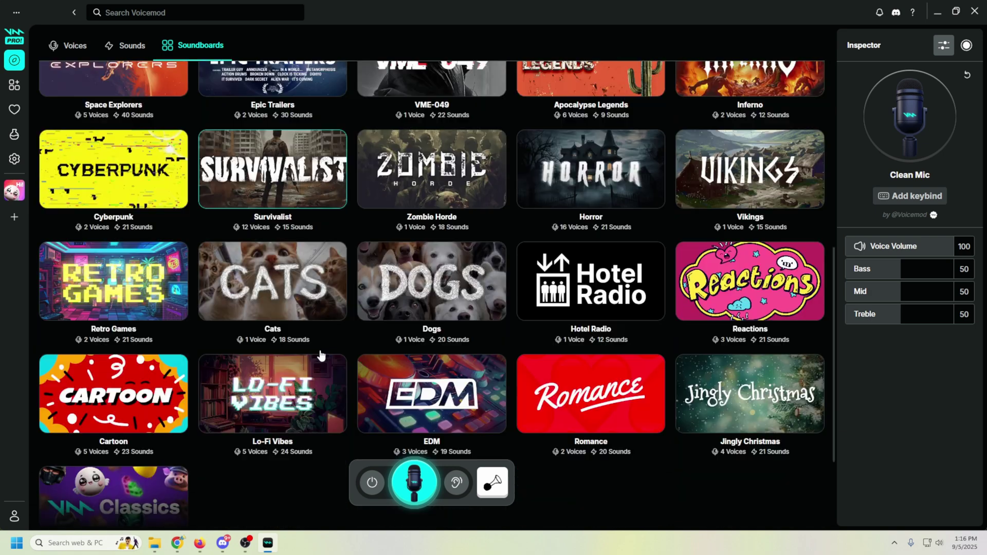
pyautogui.scroll(8, 320, 354)
pyautogui.scroll(3, 321, 354)
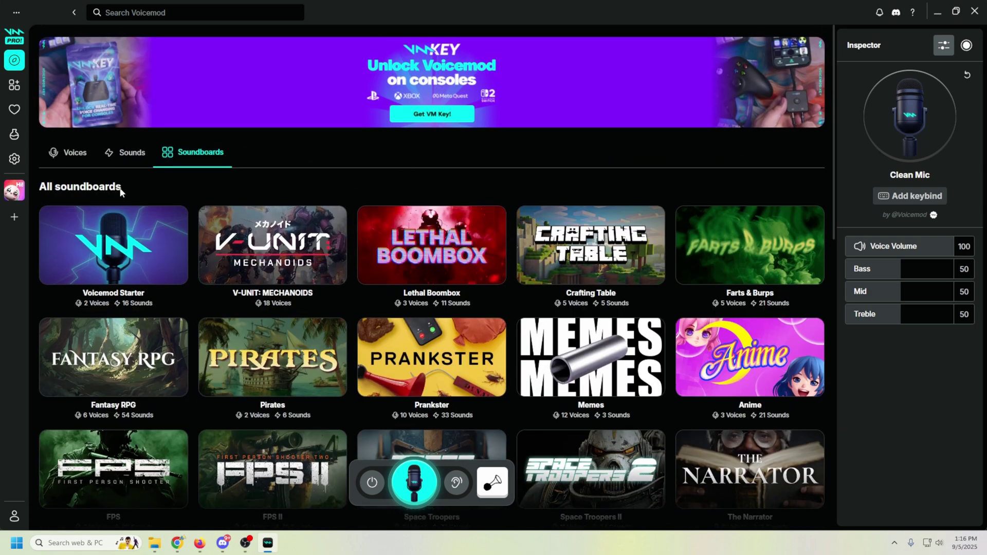
# Visit My first soundboard and Discover Sounds, then return and play Sad Trombone at Volume 100
pyautogui.click(13, 192)
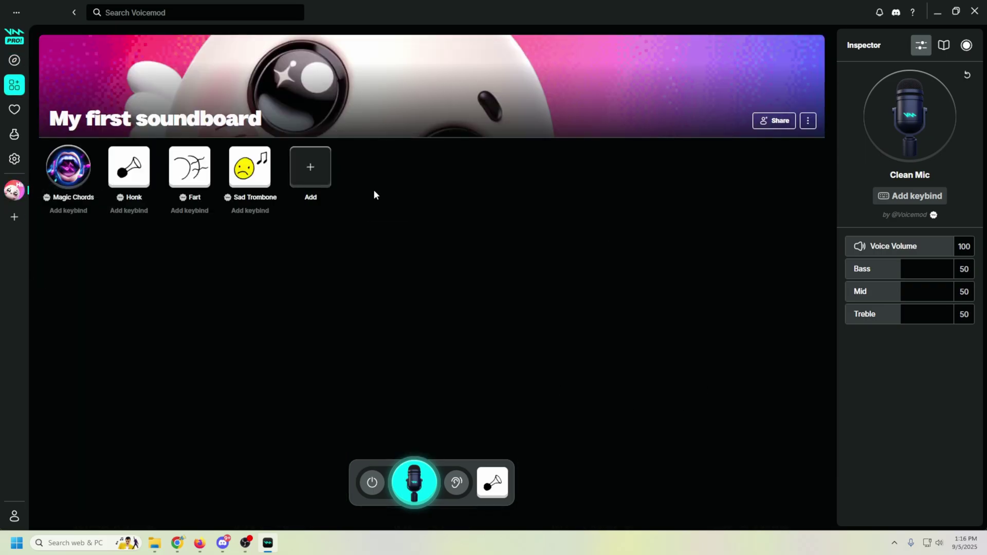
pyautogui.moveTo(242, 175)
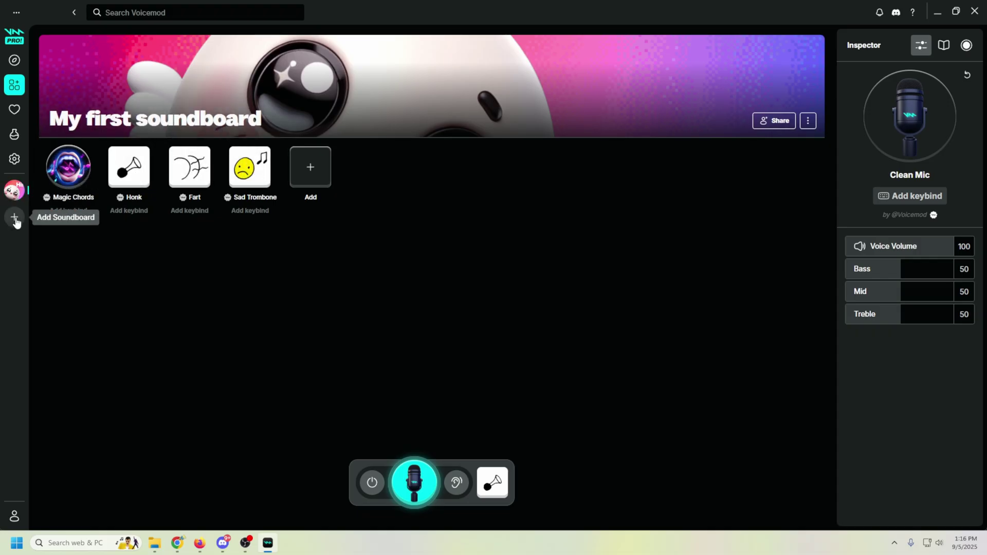
pyautogui.click(14, 61)
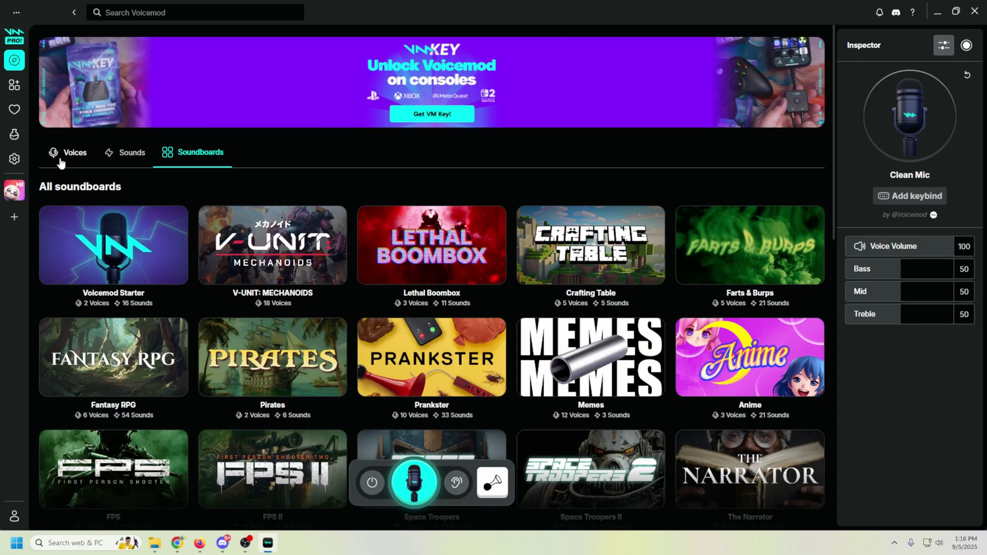
pyautogui.click(126, 152)
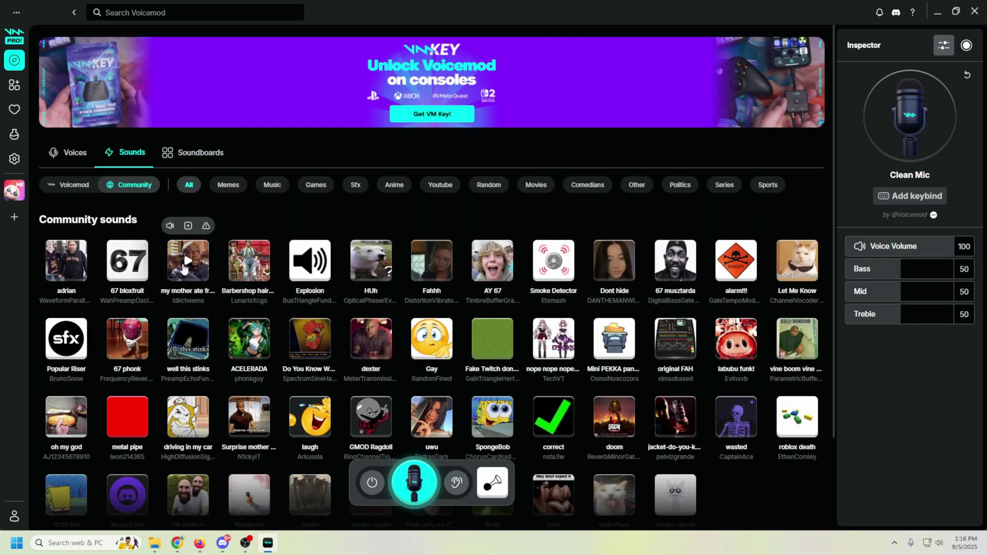
pyautogui.moveTo(251, 394)
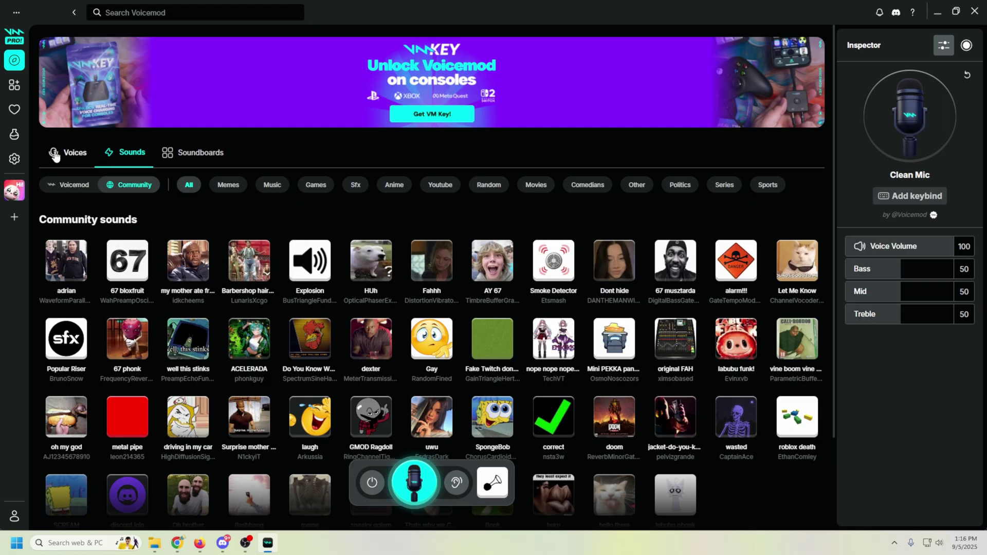
pyautogui.click(17, 192)
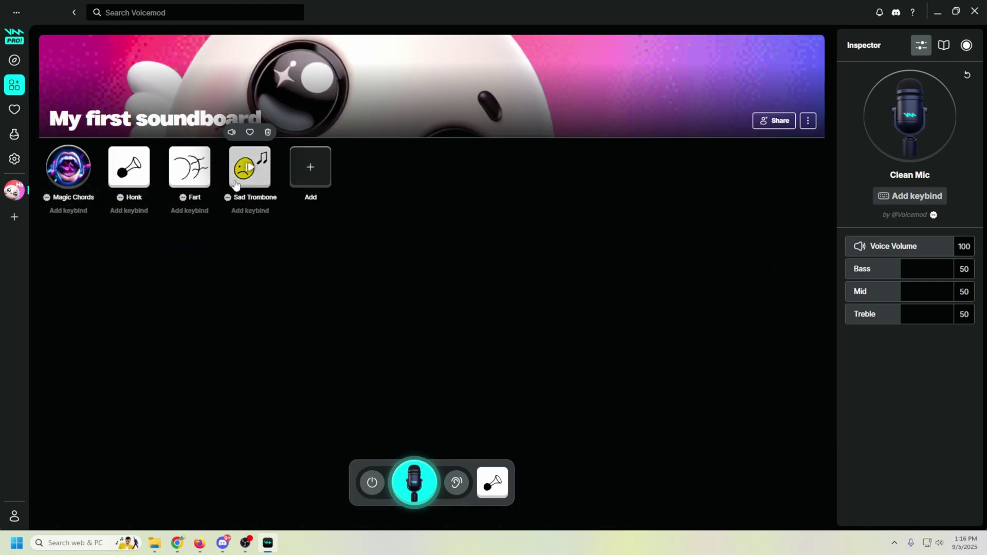
pyautogui.click(251, 180)
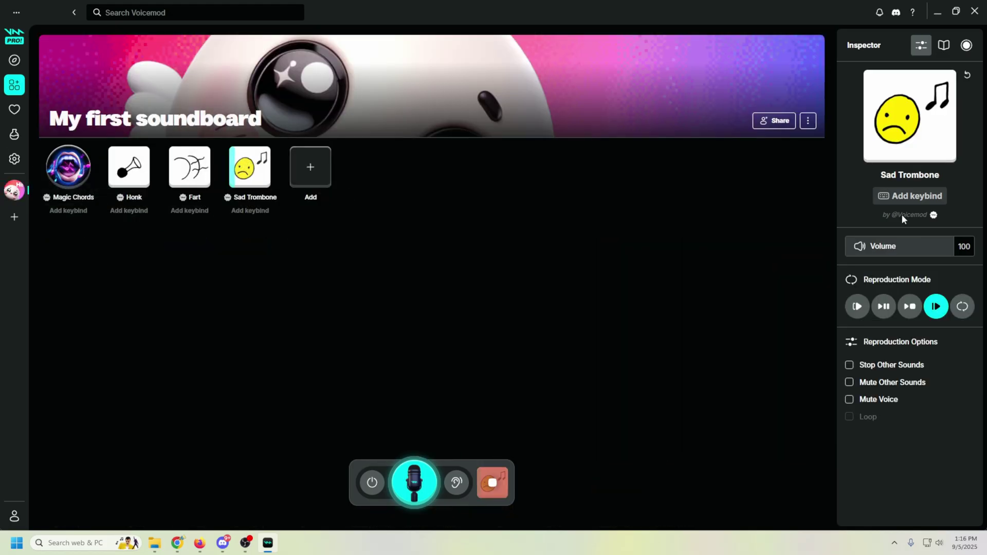